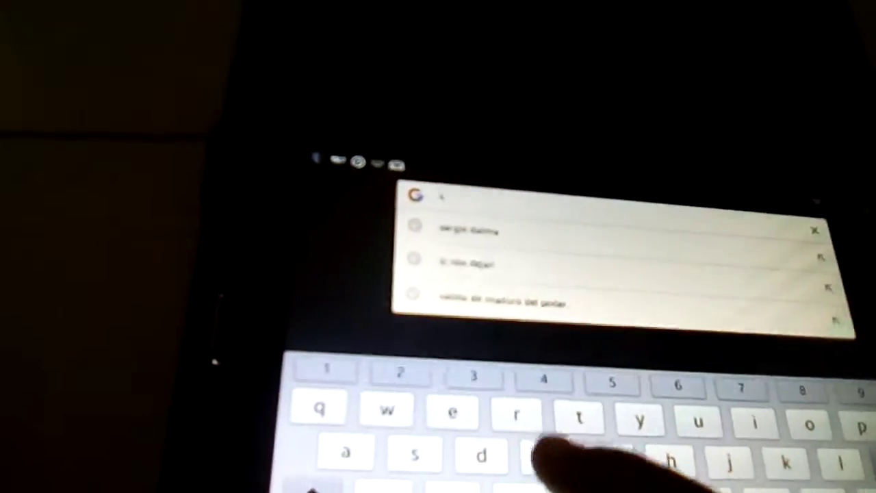
# Correct the typo in the search box and search for 'clashofmagic s2'
pyautogui.press('BackSpace')
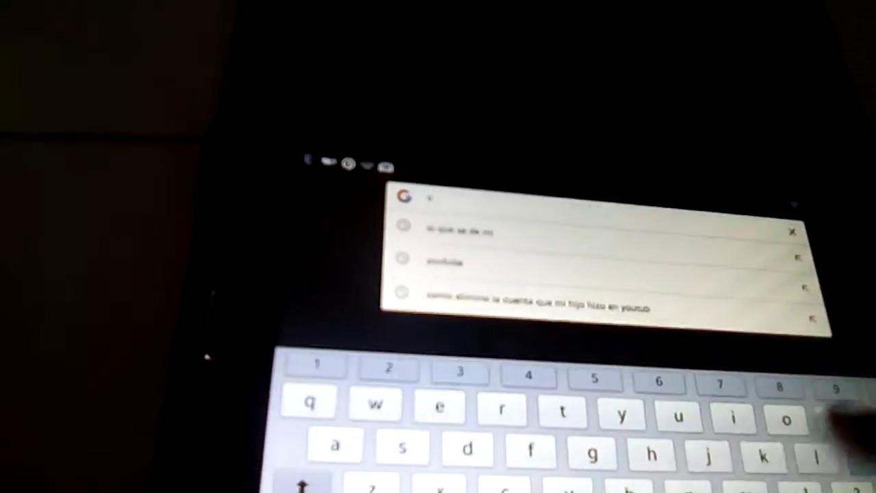
pyautogui.write('las')
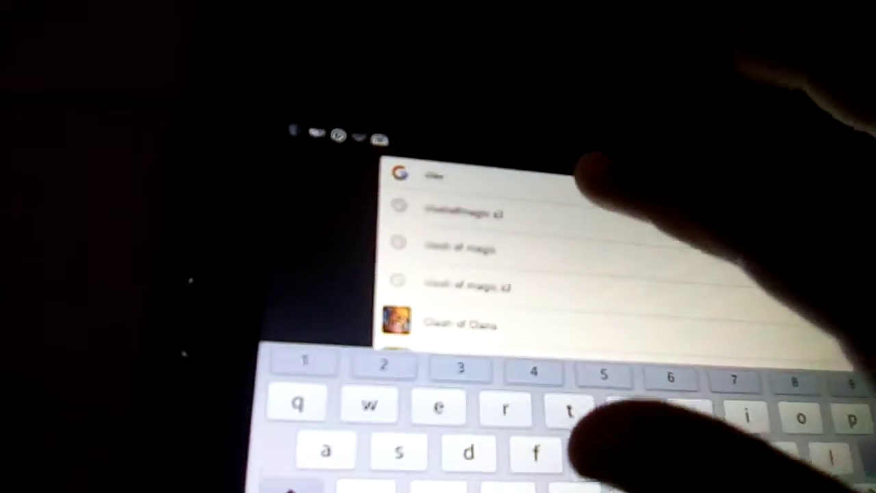
pyautogui.click(441, 219)
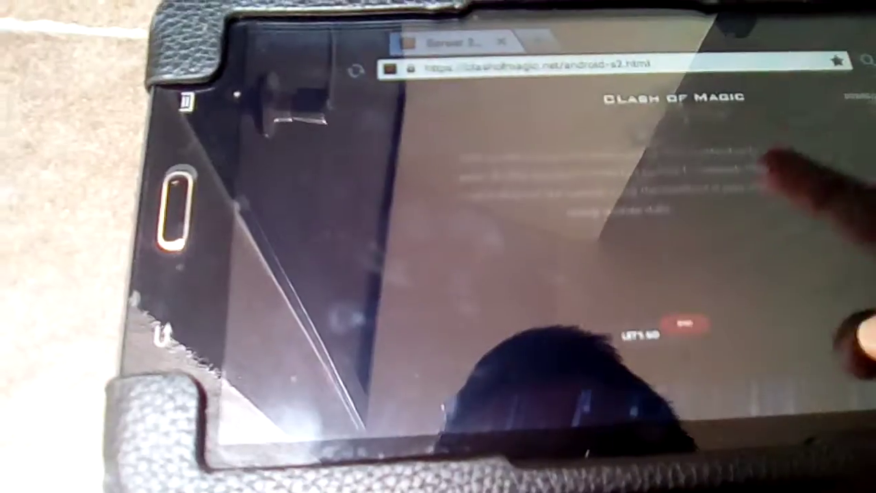
pyautogui.scroll(5, 616, 273)
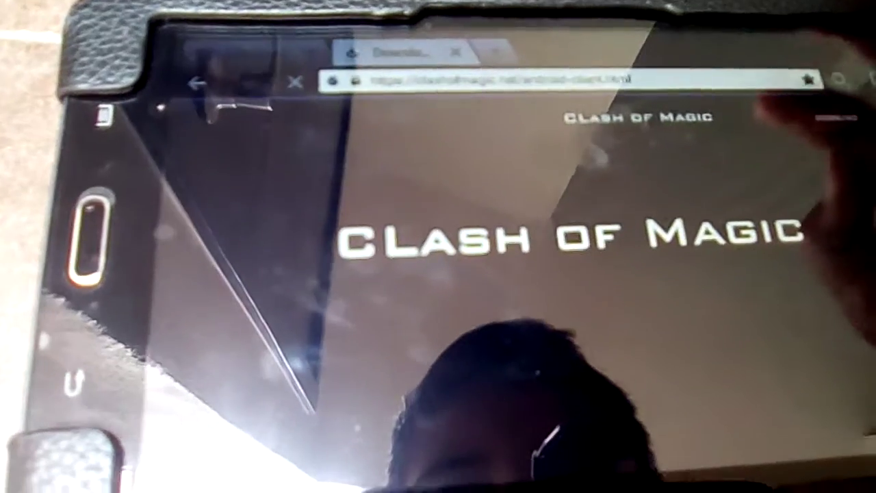
pyautogui.scroll(-5, 479, 274)
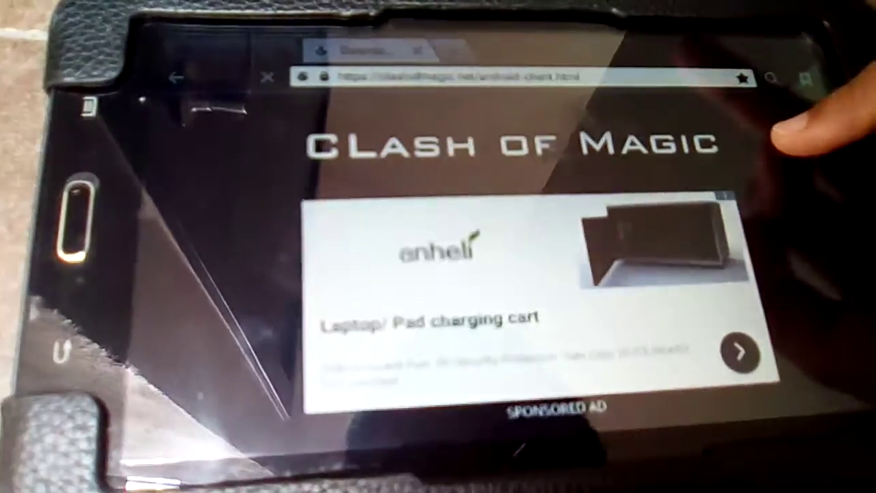
pyautogui.scroll(-5, 479, 240)
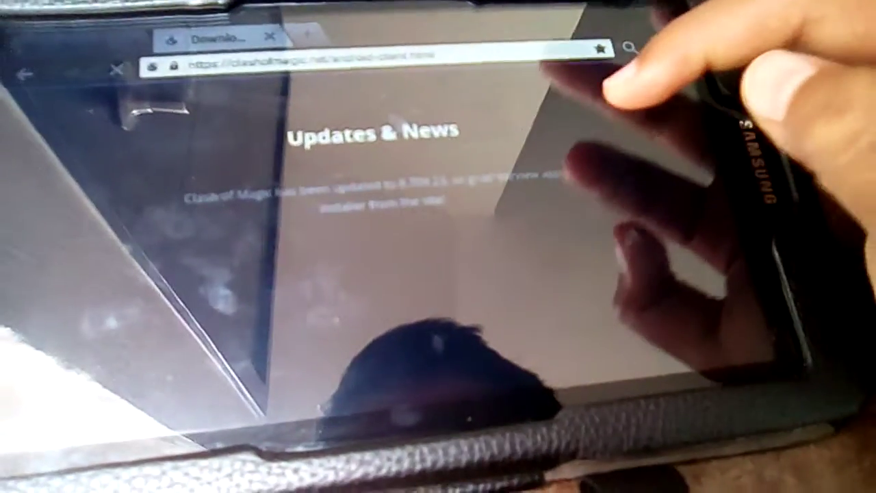